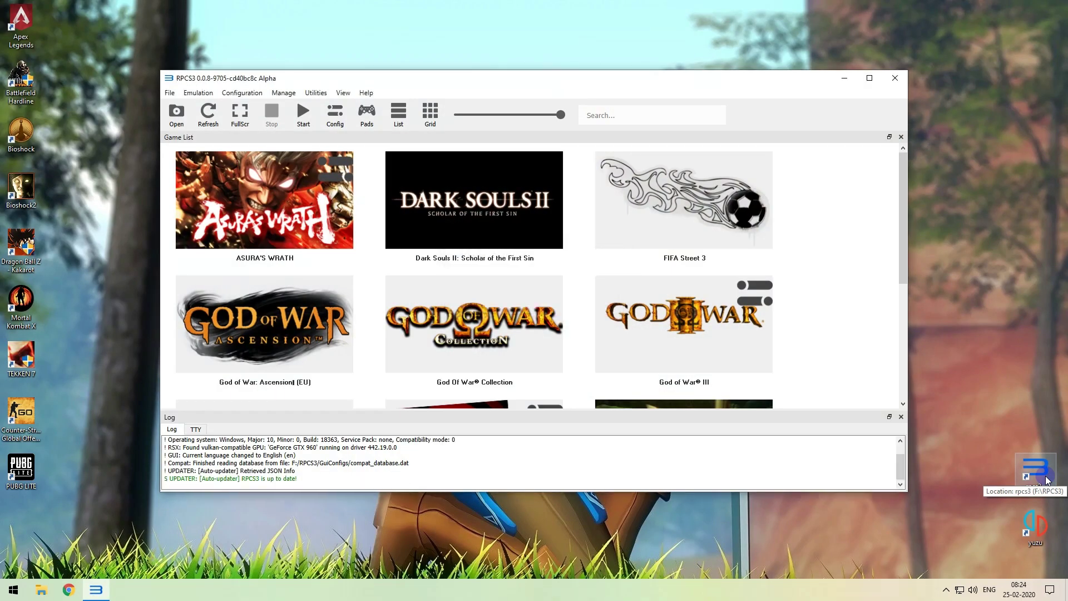
# - Open Asura's Wrath's custom configuration from its context menu and view the GPU settings
pyautogui.click(332, 176)
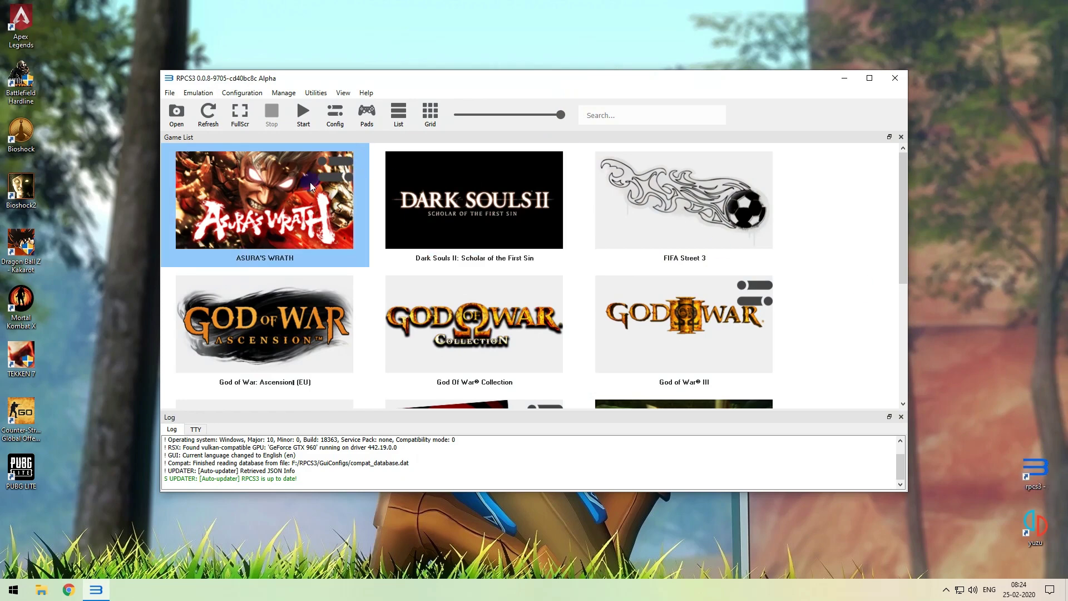
pyautogui.rightClick(294, 193)
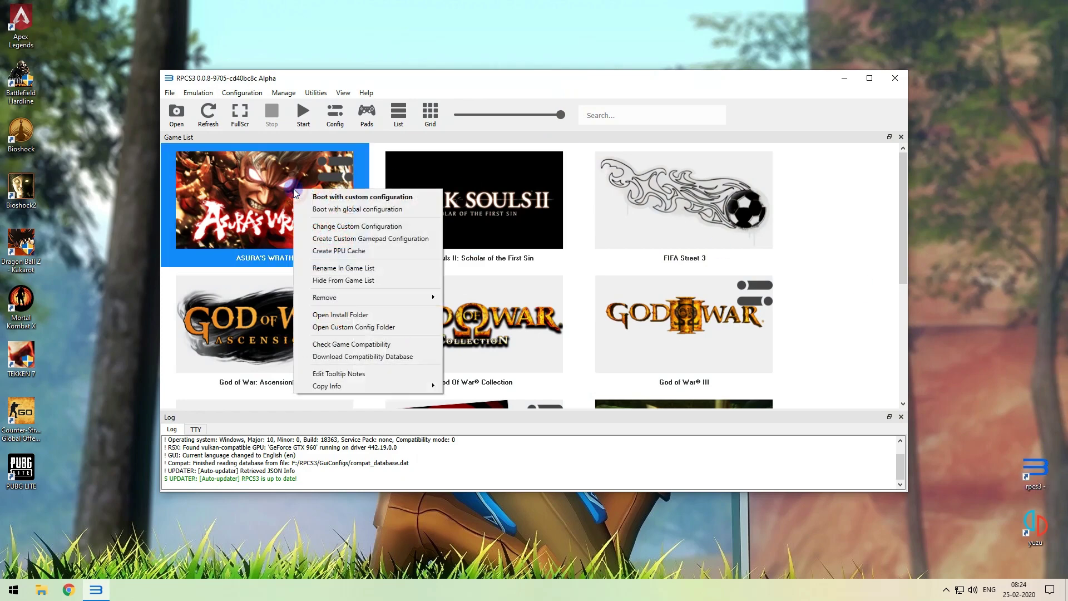
pyautogui.click(319, 233)
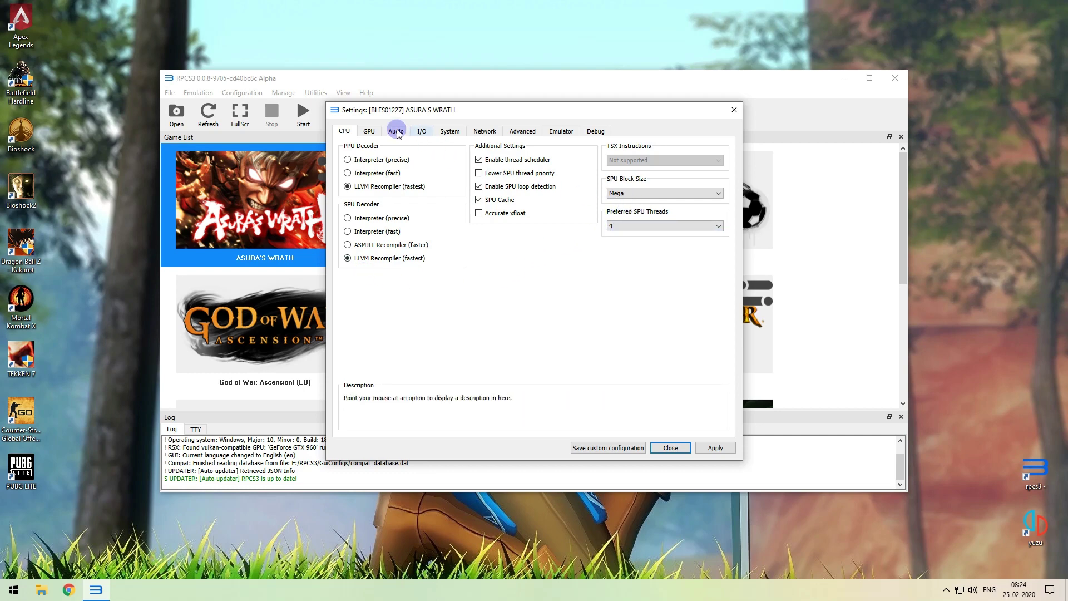
pyautogui.click(368, 131)
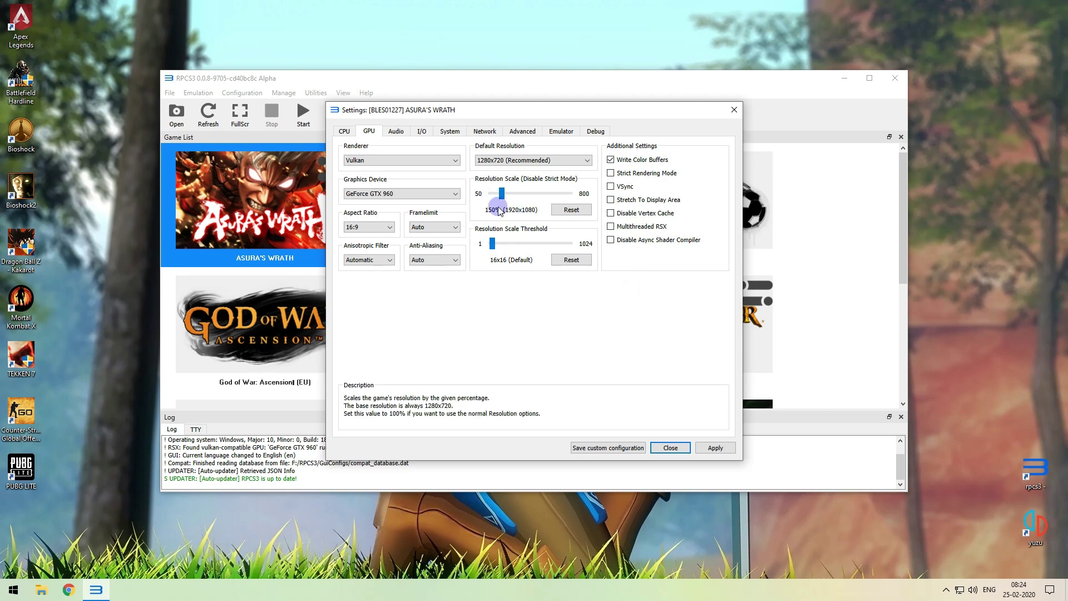
pyautogui.scroll(-5, 410, 134)
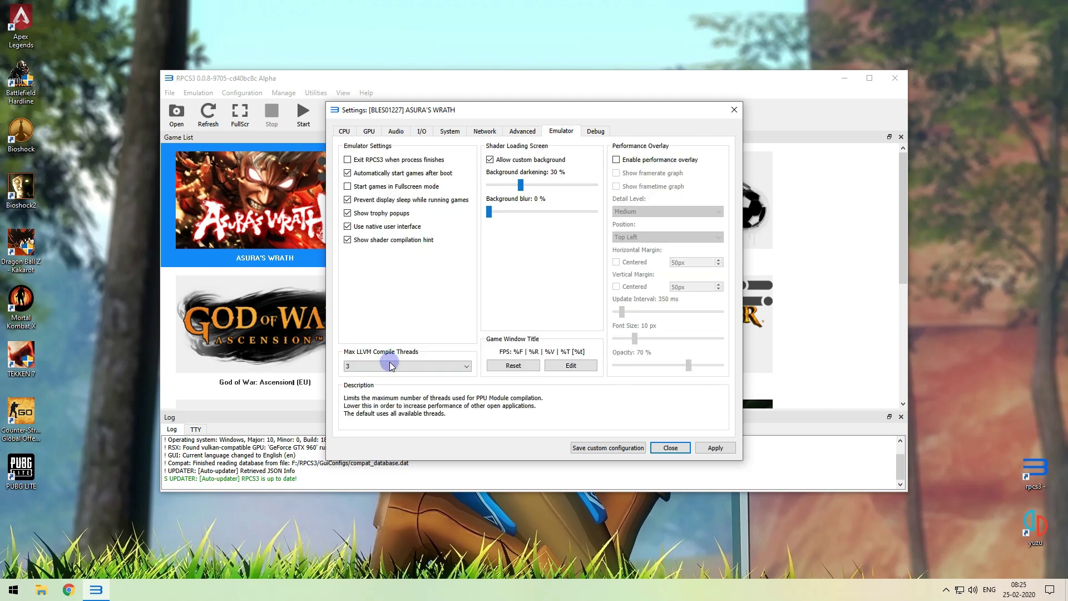
# - Open the Max LLVM compile threads dropdown in the Emulator settings
pyautogui.click(390, 363)
# - Set Max LLVM compile threads to All (8), check Debug, then apply and save
pyautogui.click(389, 374)
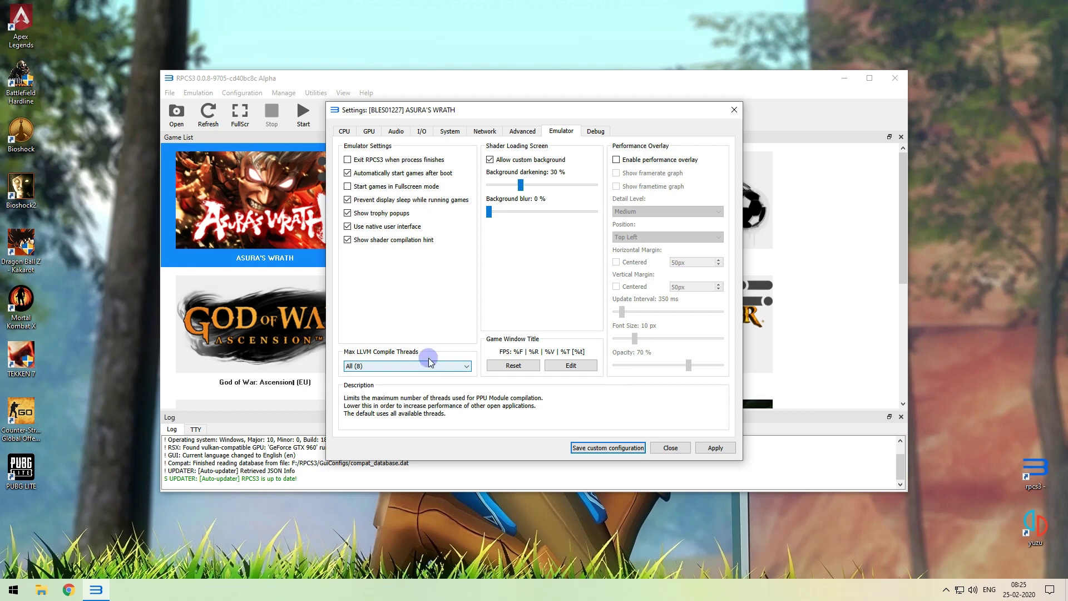
pyautogui.click(596, 134)
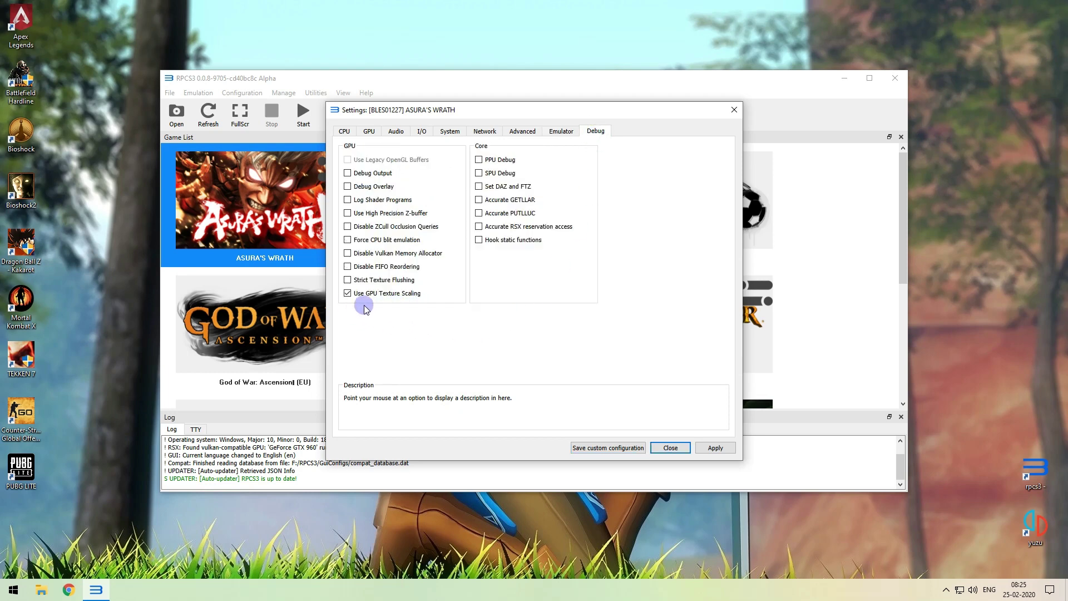
pyautogui.click(726, 449)
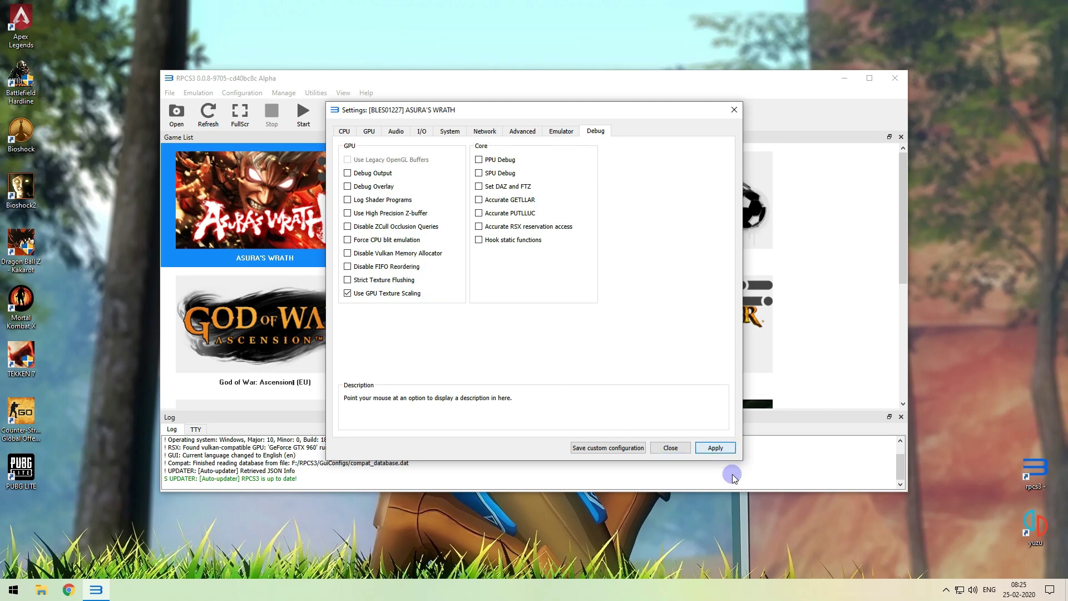
pyautogui.click(590, 449)
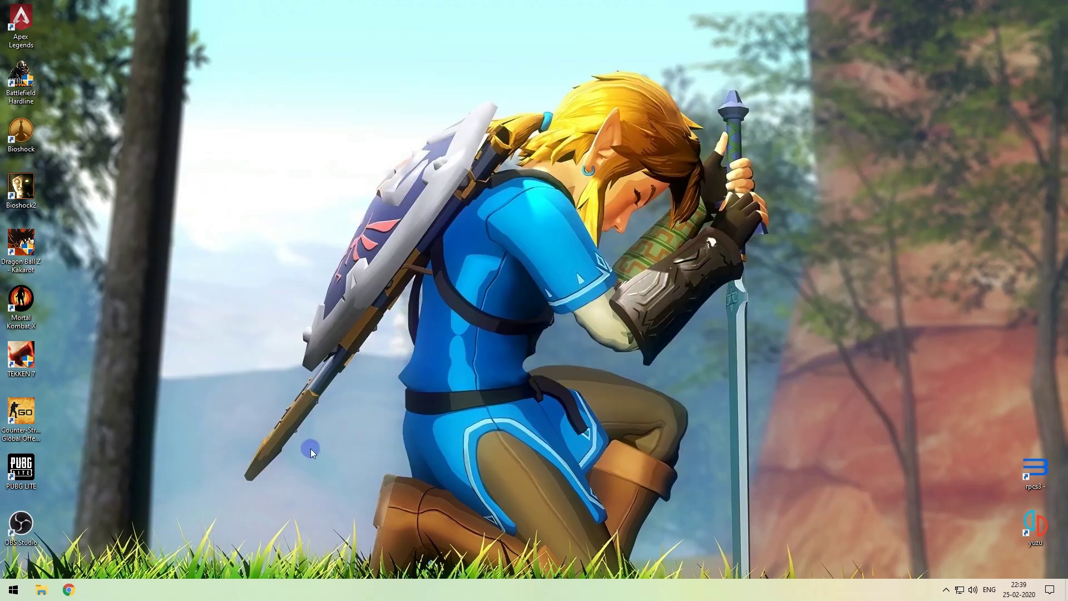
# - Browse to EMU (F:) > RPCS3 > GuiConfigs as large icons and open CurrentSettings in Notepad
pyautogui.click(33, 590)
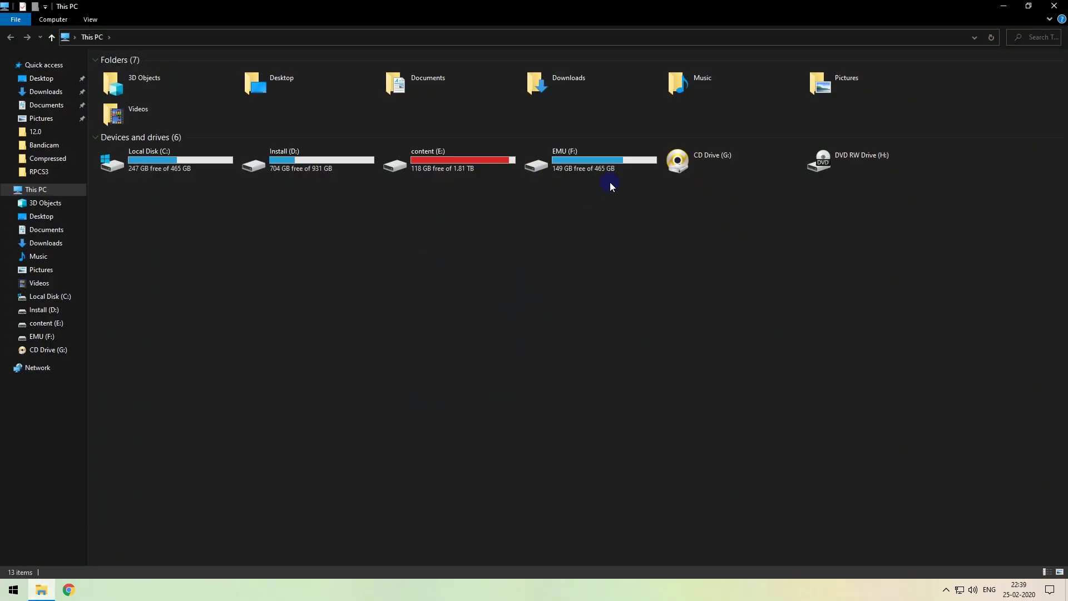
pyautogui.doubleClick(610, 167)
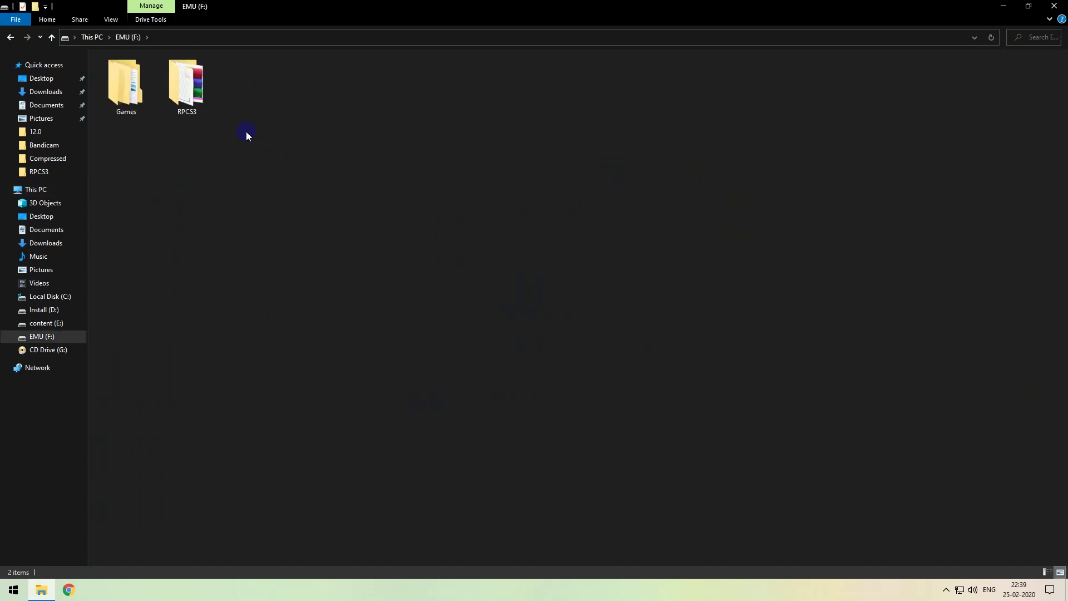
pyautogui.doubleClick(187, 102)
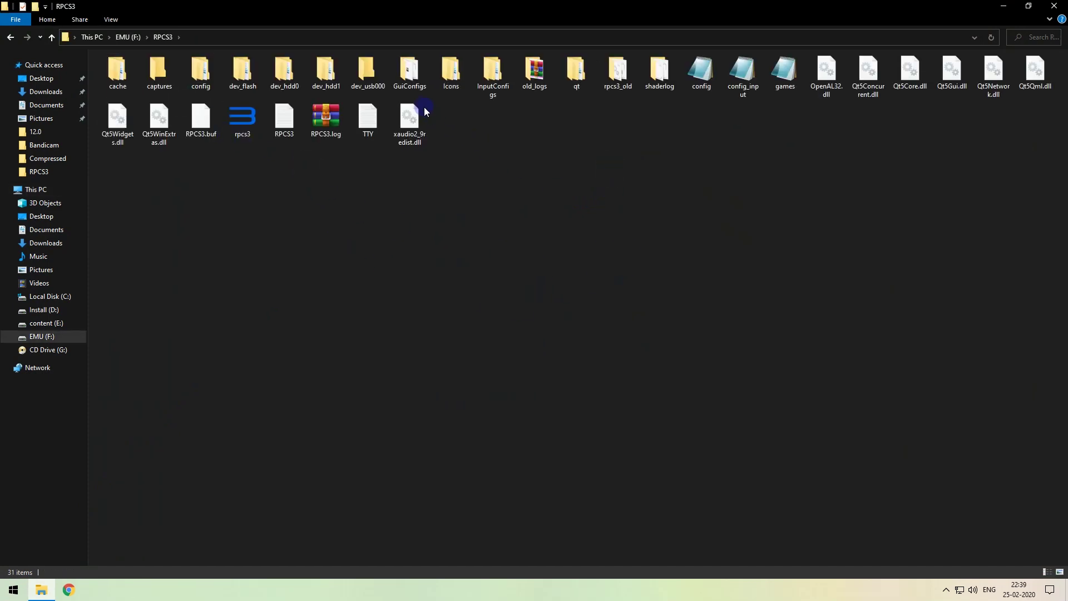
pyautogui.doubleClick(410, 75)
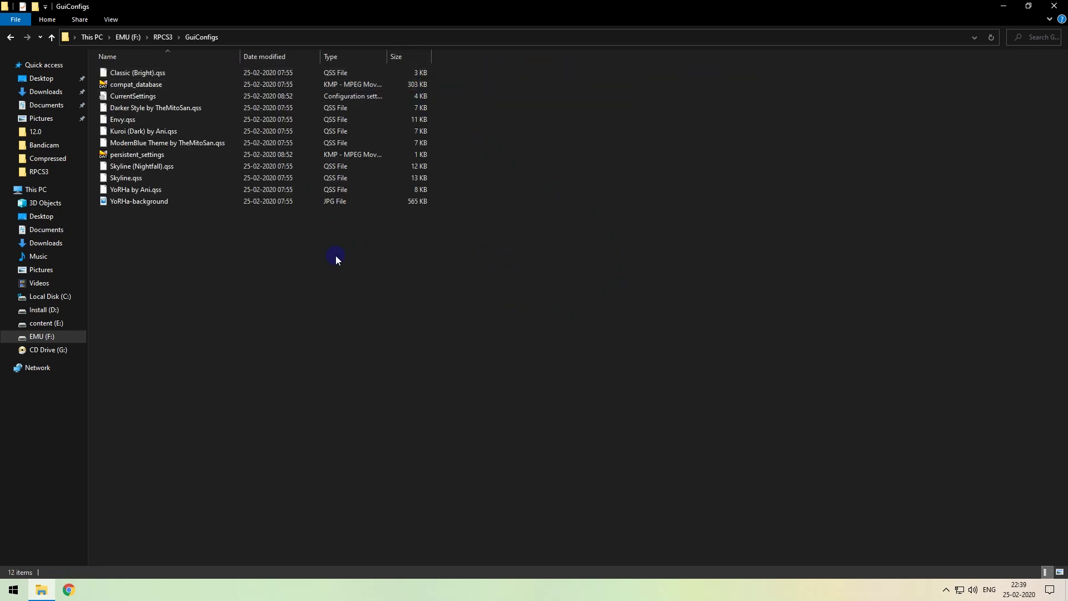
pyautogui.click(1061, 572)
pyautogui.doubleClick(250, 90)
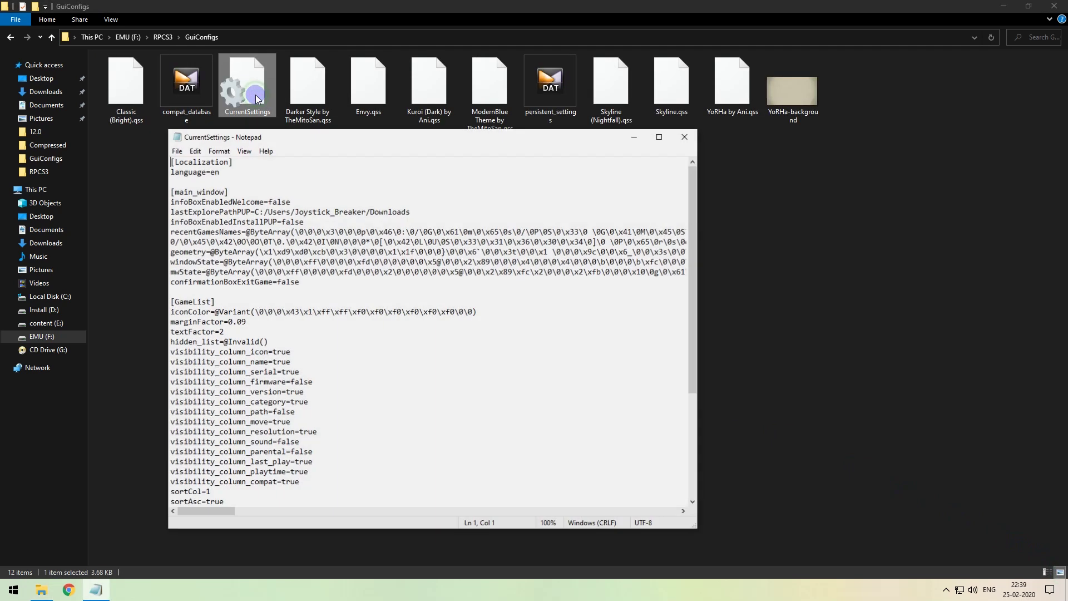
pyautogui.scroll(-5, 425, 406)
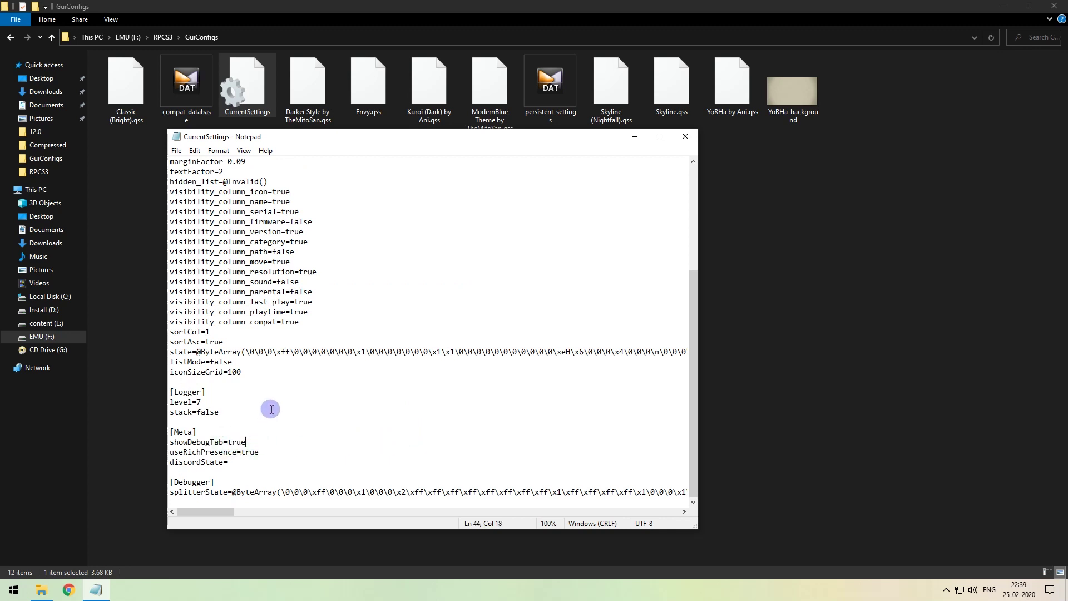
# - Save CurrentSettings with showDebugTab=true under [Meta] and close Notepad
pyautogui.click(177, 150)
pyautogui.click(192, 201)
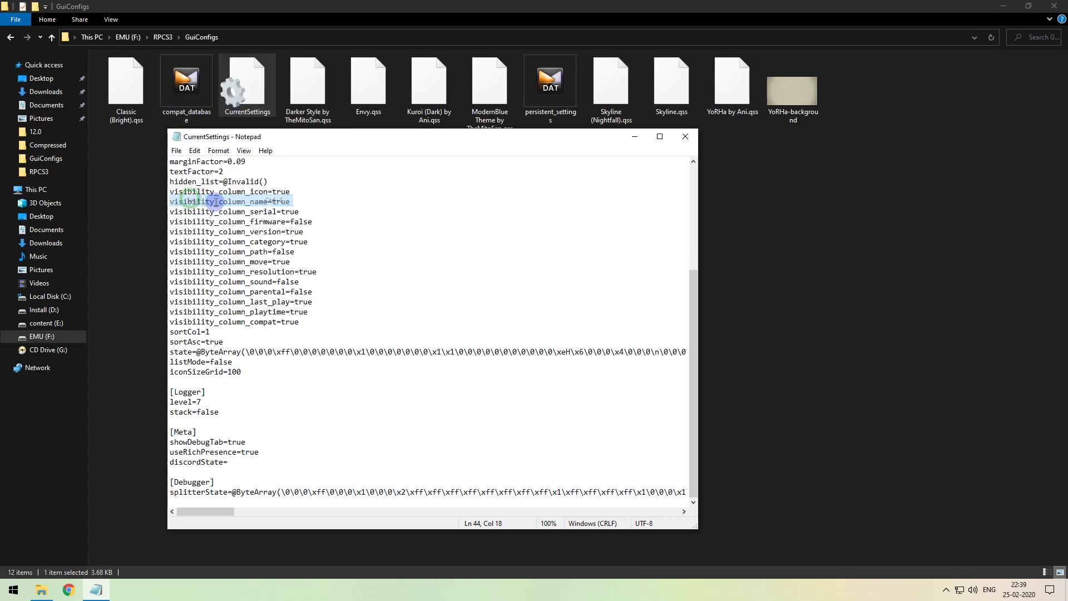
pyautogui.click(685, 136)
pyautogui.click(643, 223)
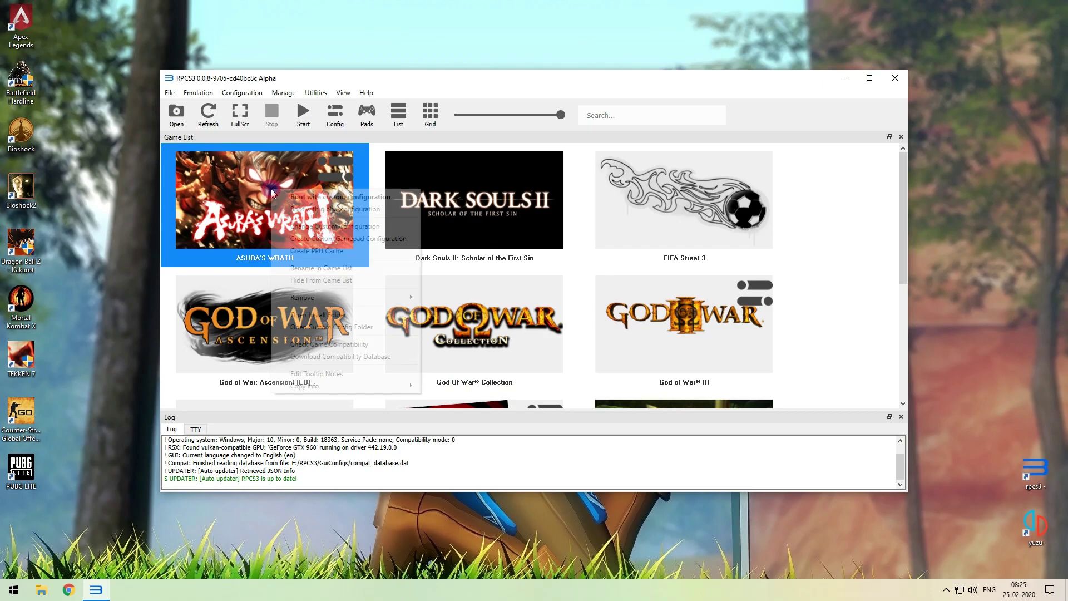
# - Boot Asura's Wrath with its custom configuration from its right-click menu
pyautogui.rightClick(274, 193)
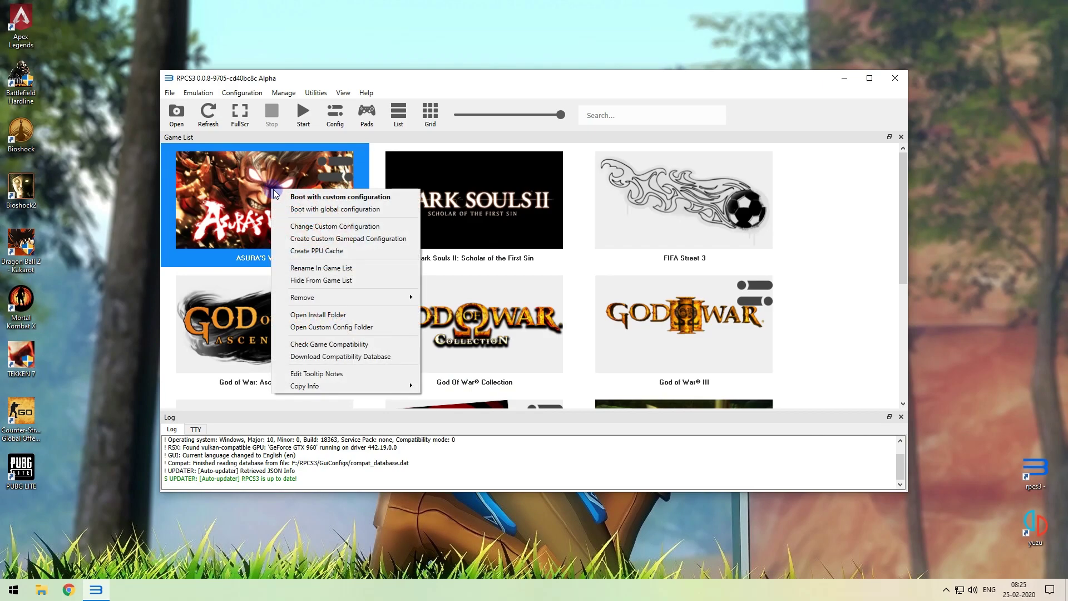
pyautogui.click(284, 198)
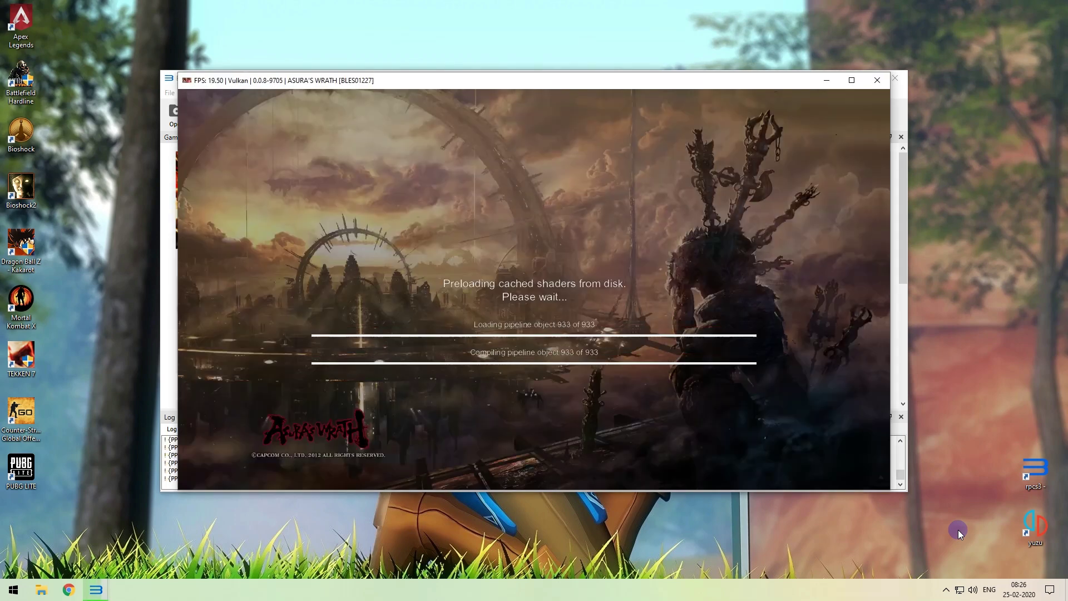
# - Dismiss the PlayStation Network DLC message with the K key
pyautogui.press('k')
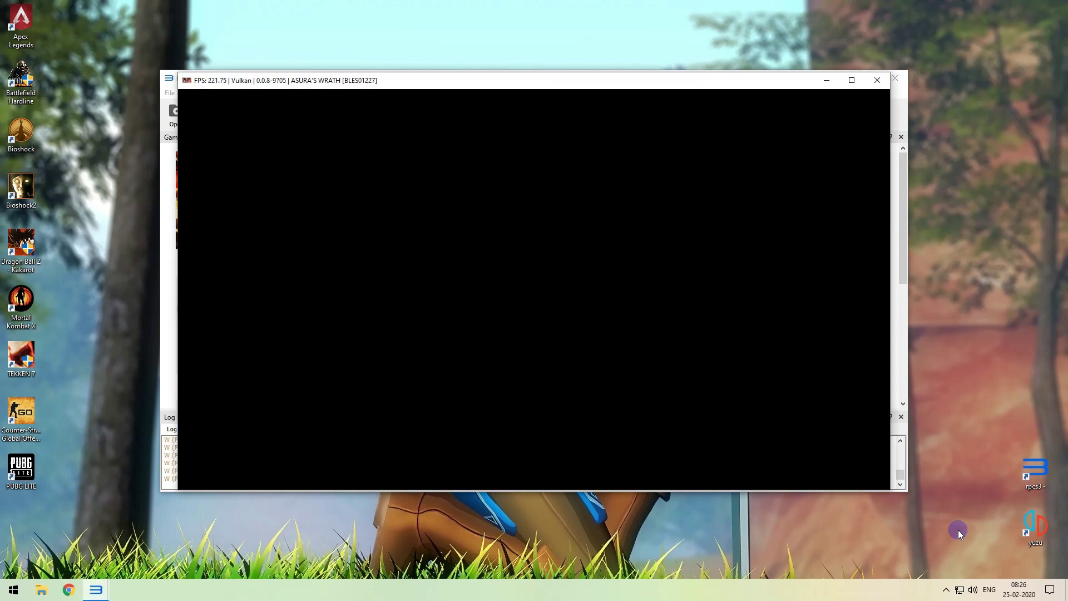